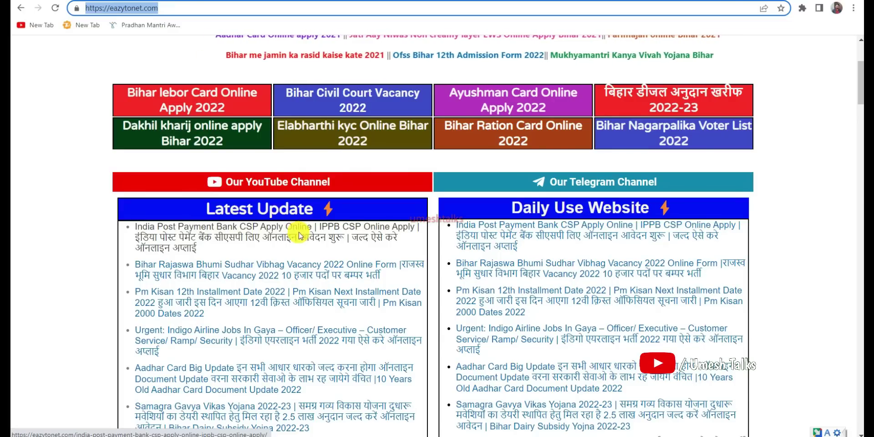
Step: Open the India Post Payment Bank CSP Apply Online article from the Latest Update list on eazytonet.com
scroll(319, 237, up, 4)
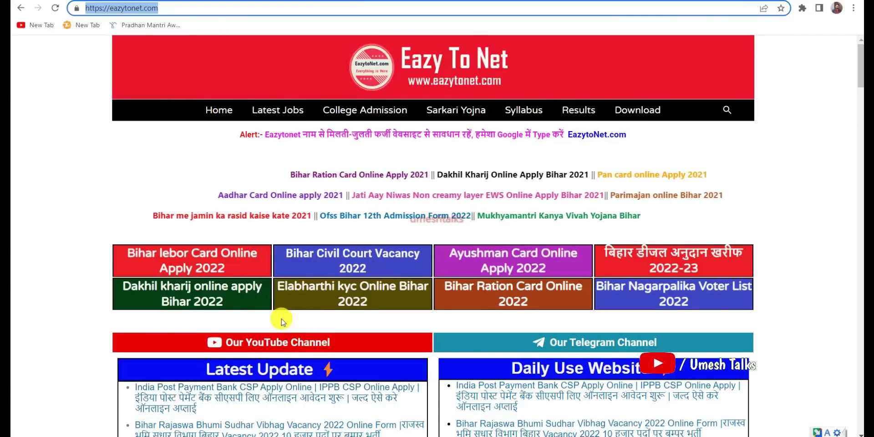
scroll(273, 326, down, 1)
click(200, 340)
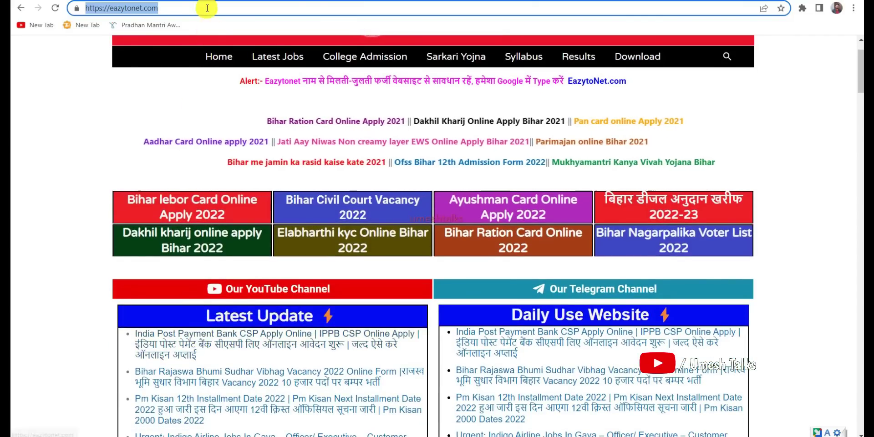
drag(124, 142, 445, 182)
click(449, 182)
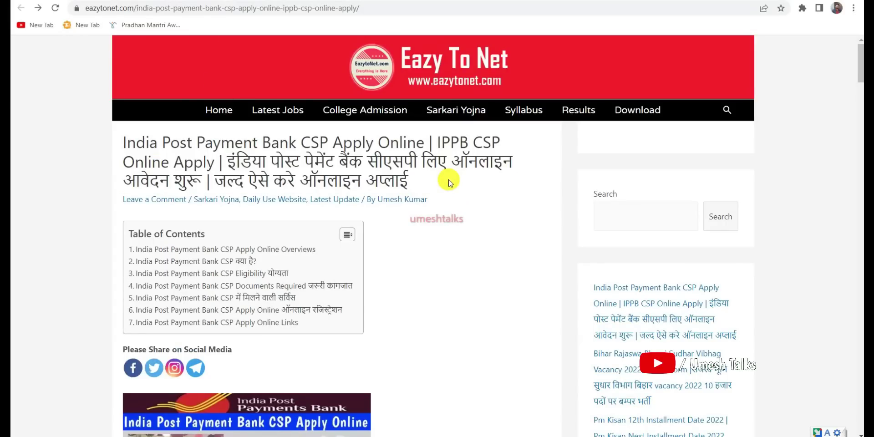
Step: Read the article's introduction, the overview table and the section explaining what an India Post Payment Bank CSP is
scroll(449, 182, down, 8)
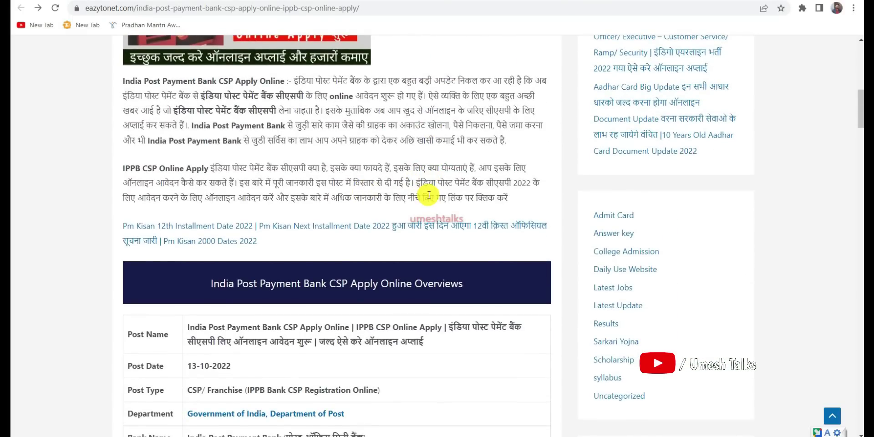
scroll(428, 195, down, 5)
scroll(429, 195, down, 1)
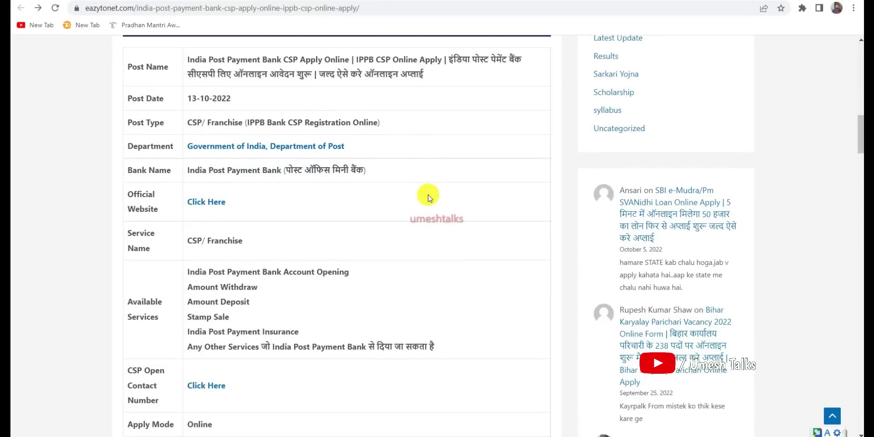
scroll(428, 198, down, 1)
scroll(428, 197, down, 2)
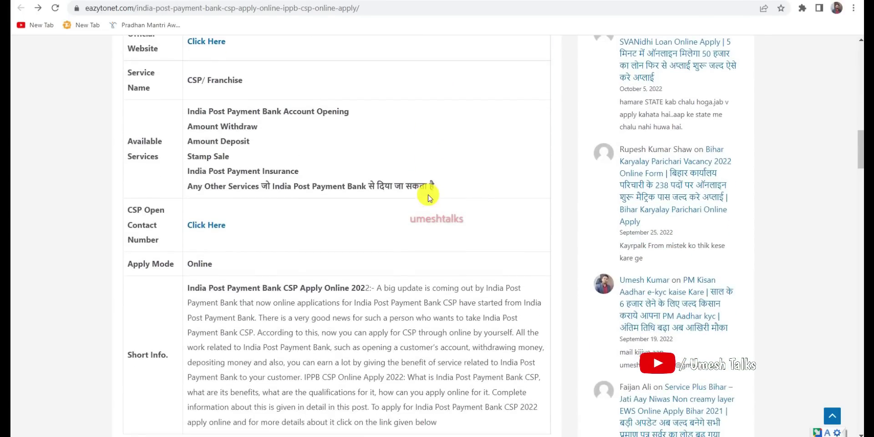
scroll(428, 195, down, 5)
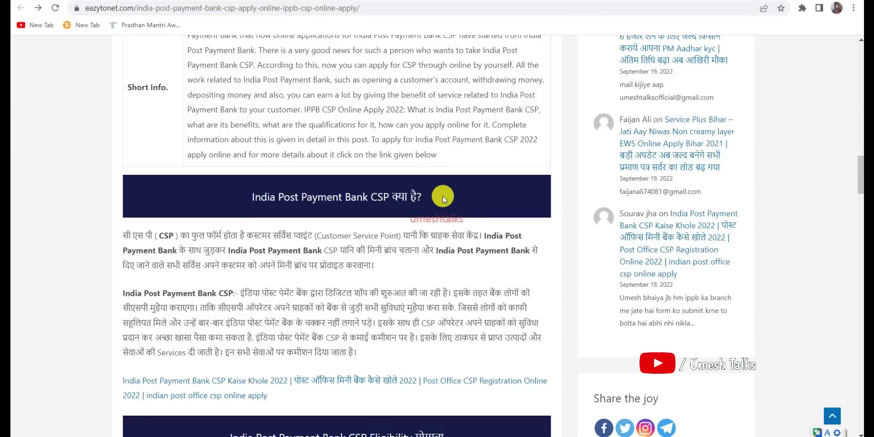
scroll(442, 196, down, 1)
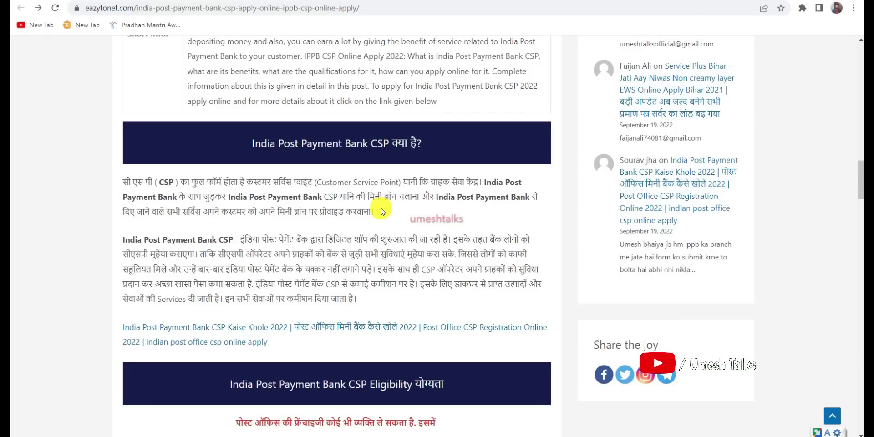
scroll(380, 210, down, 1)
scroll(433, 199, down, 1)
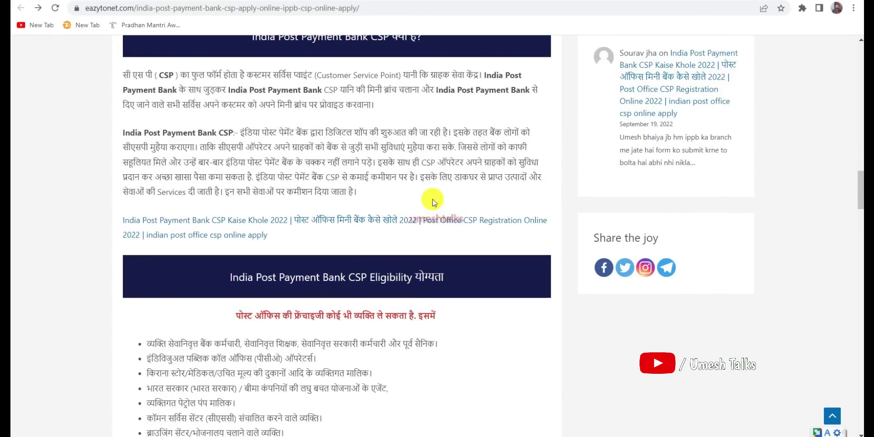
Step: Review the eligibility section's list of people and organisations who can take a post office franchise
scroll(433, 199, down, 2)
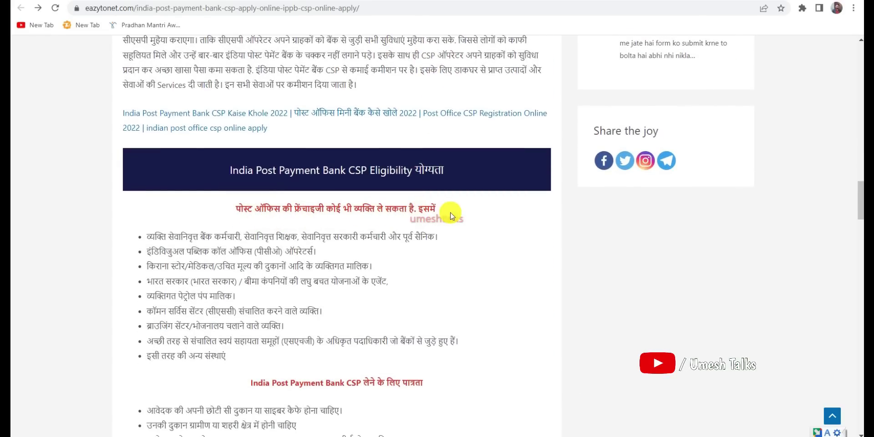
scroll(450, 212, down, 1)
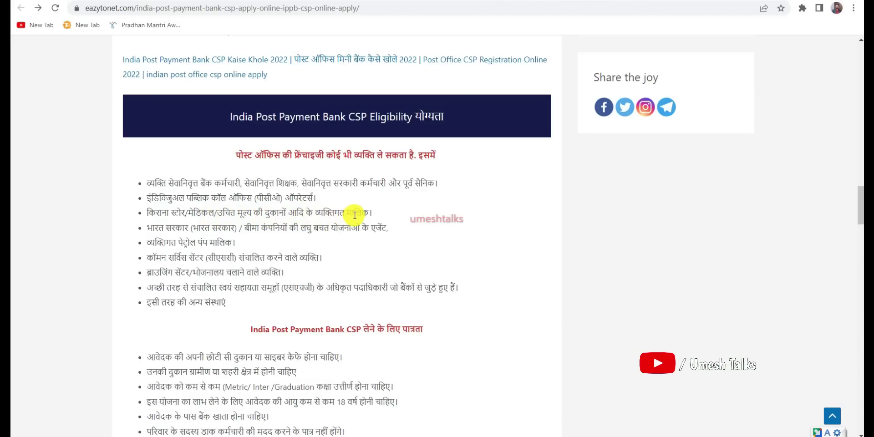
scroll(373, 219, down, 1)
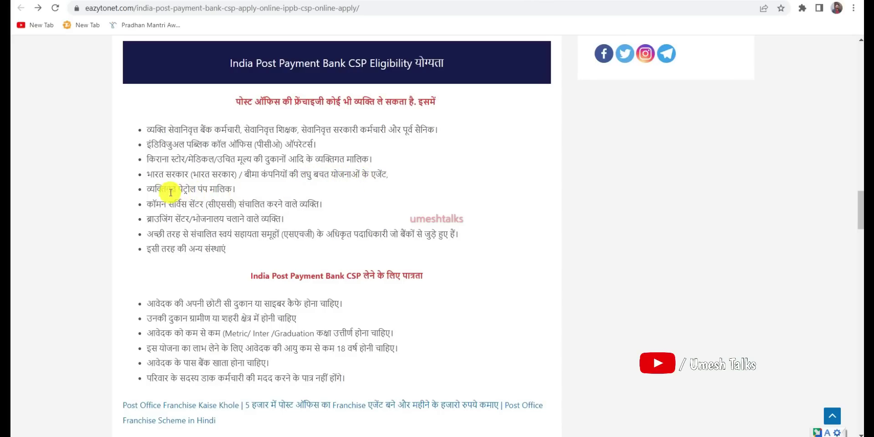
scroll(237, 187, down, 1)
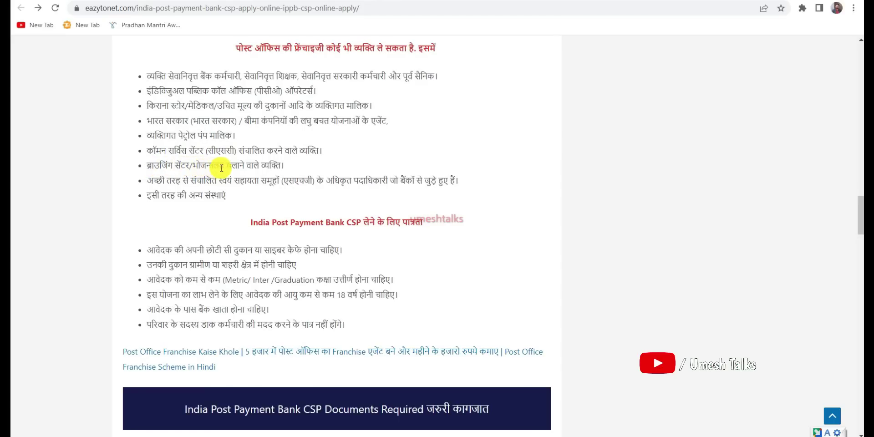
scroll(289, 166, down, 1)
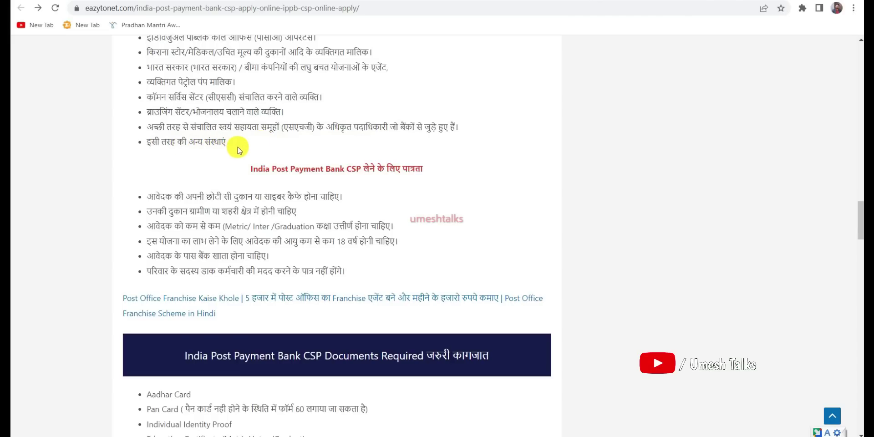
scroll(238, 150, up, 1)
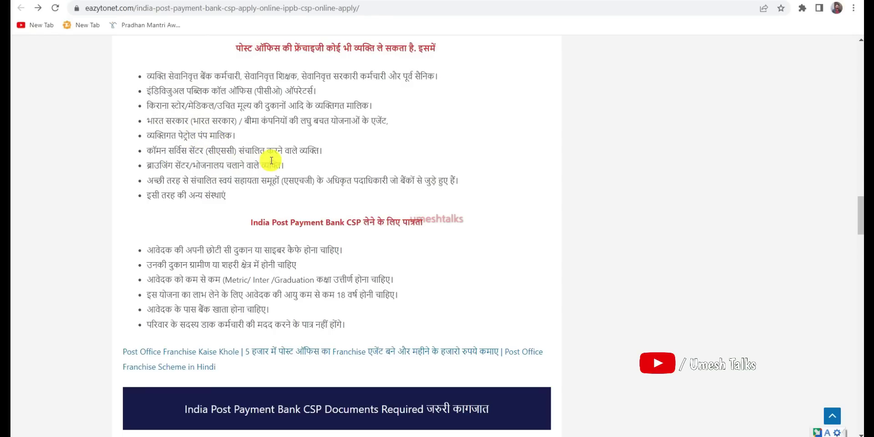
scroll(271, 161, down, 1)
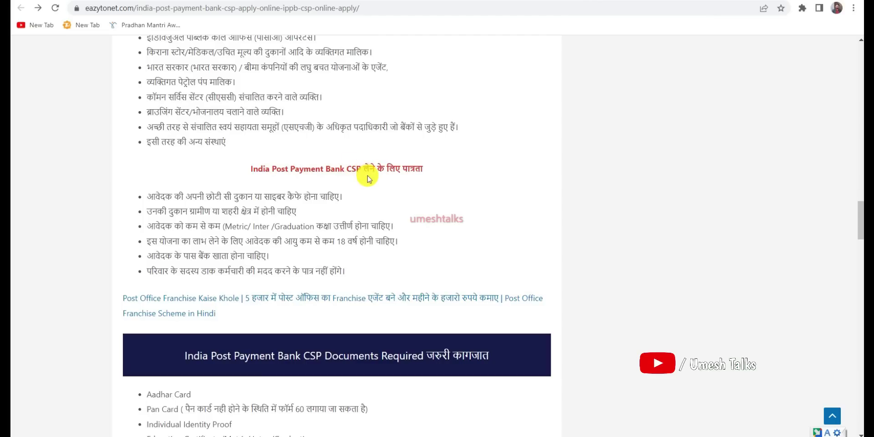
Step: Check the applicant criteria for a CSP, including the shop, education, age and bank account requirements
scroll(410, 176, down, 1)
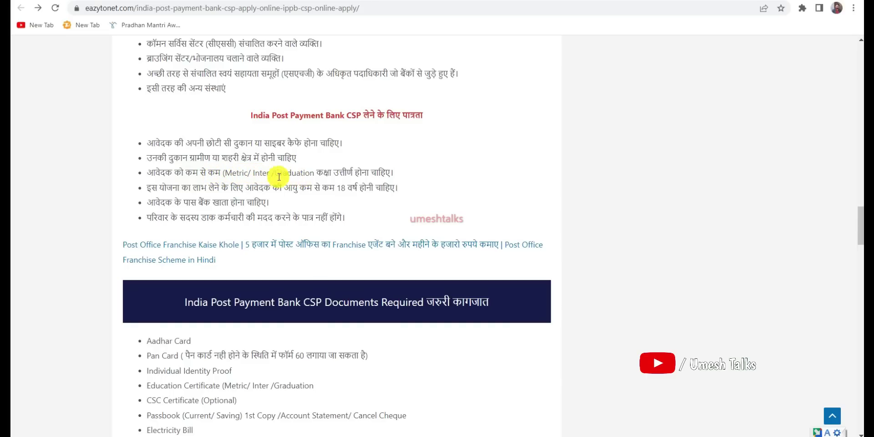
drag(226, 173, 312, 173)
click(338, 174)
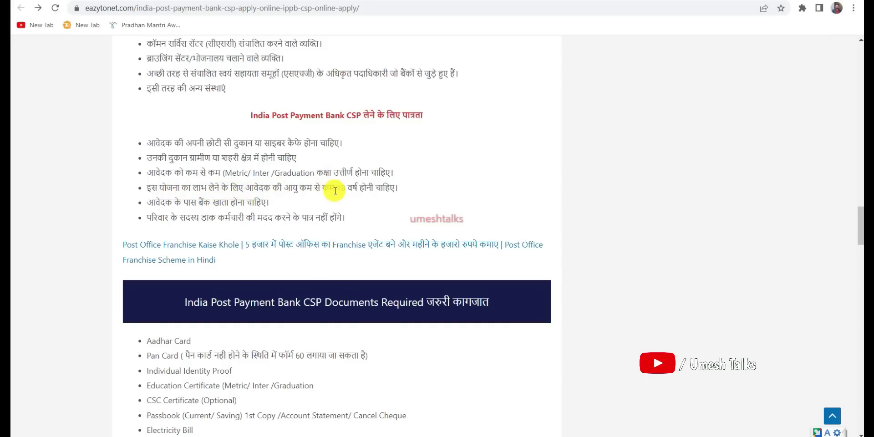
drag(212, 203, 313, 202)
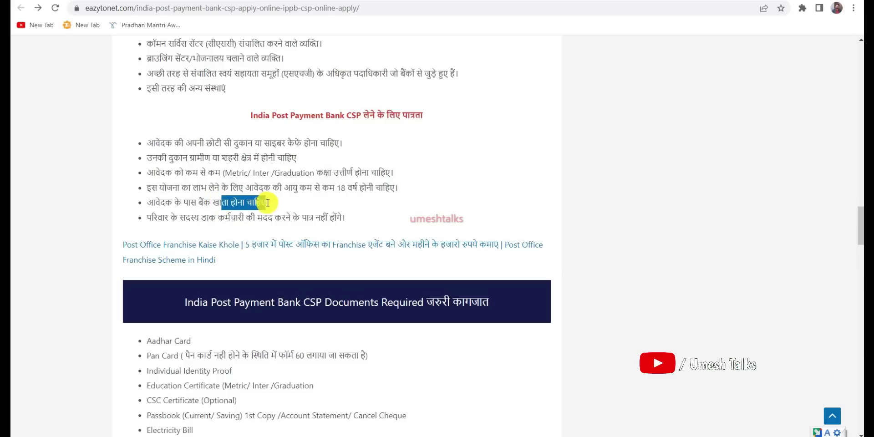
click(314, 203)
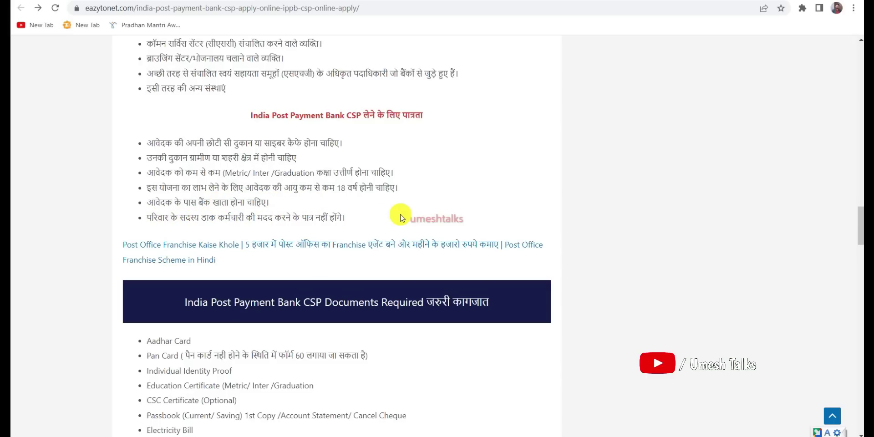
Step: Examine the required documents for the CSP application in both the bulleted list and the photographed Documents Required sheet
scroll(401, 218, down, 3)
drag(427, 196, 504, 194)
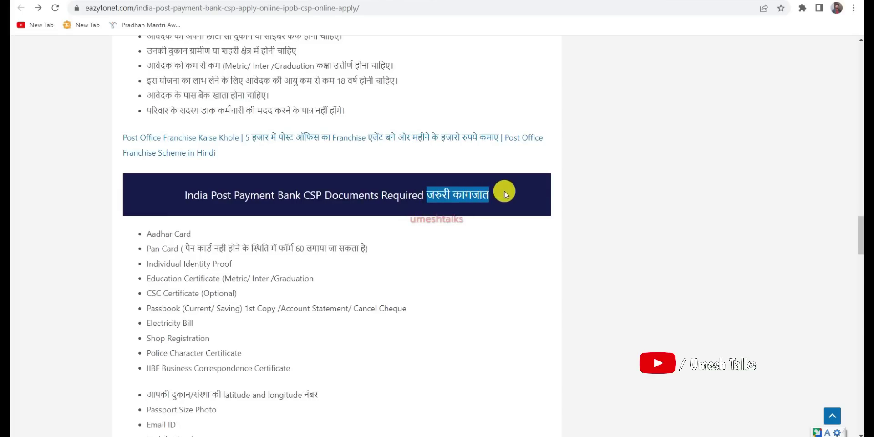
click(427, 221)
scroll(428, 222, down, 1)
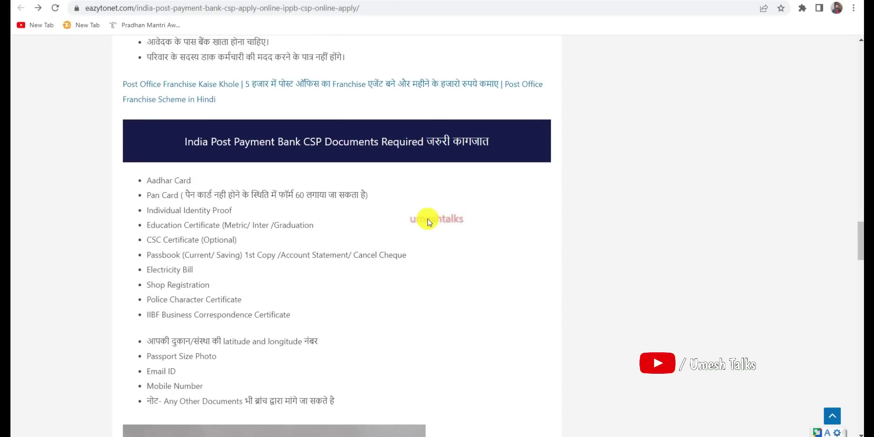
scroll(428, 222, down, 4)
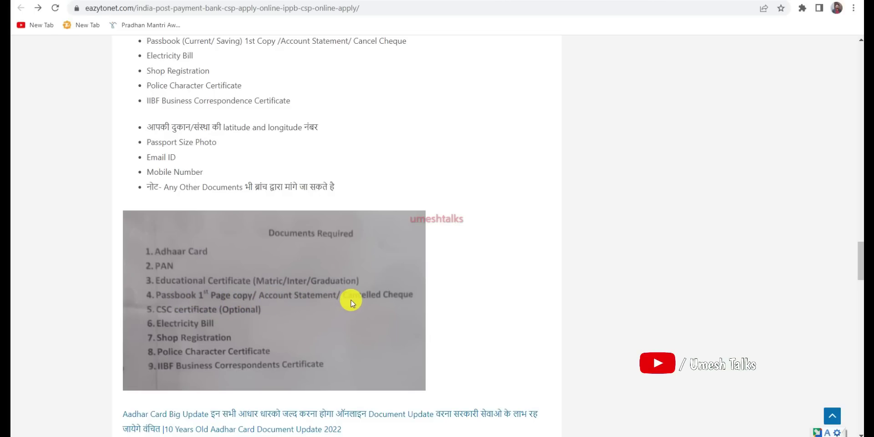
scroll(264, 292, down, 1)
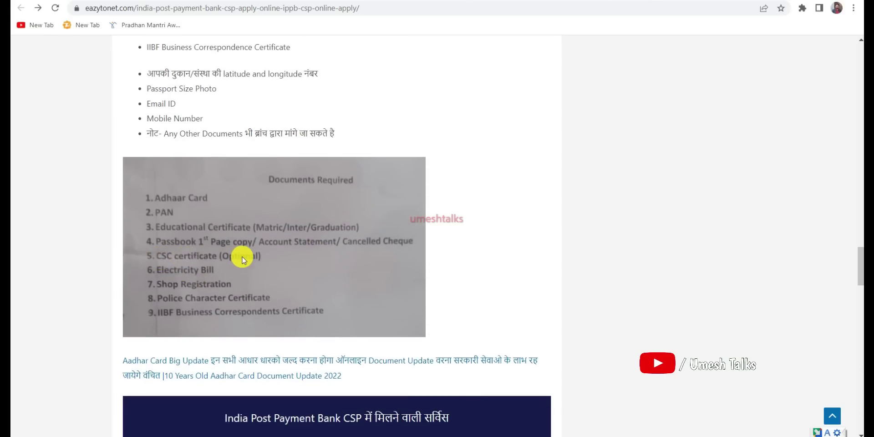
scroll(244, 257, up, 2)
scroll(239, 250, down, 2)
scroll(205, 284, down, 1)
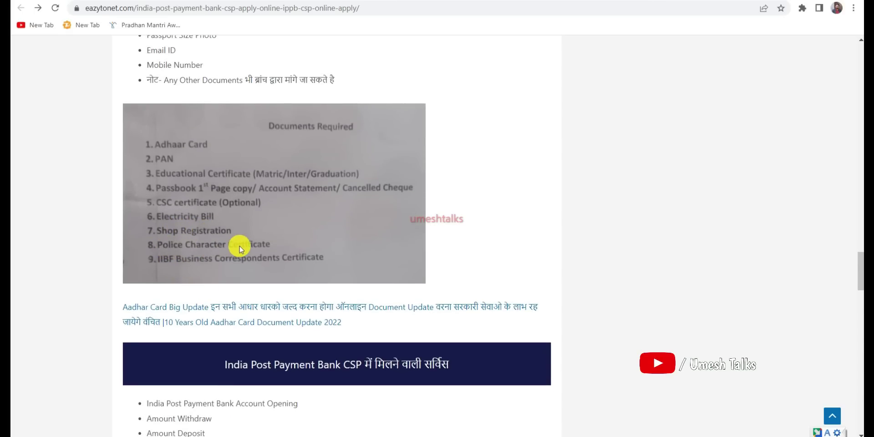
scroll(241, 248, down, 1)
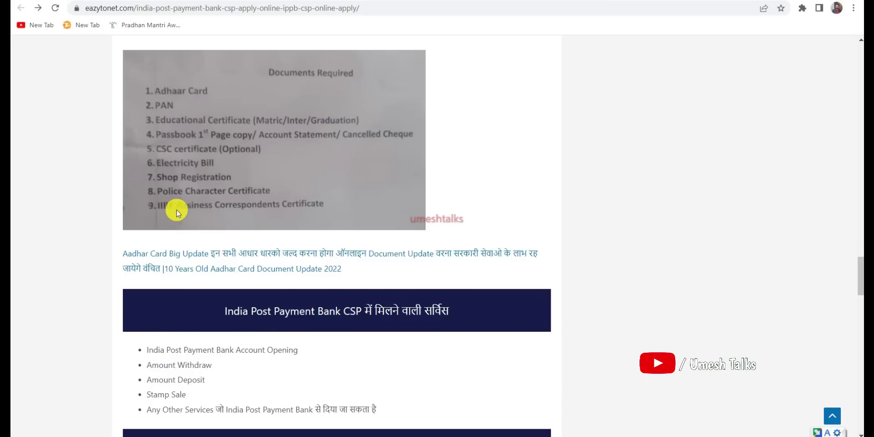
Step: Go through the services offered at a CSP, from account opening, withdrawal and deposit to stamp sale and other services
scroll(301, 230, down, 2)
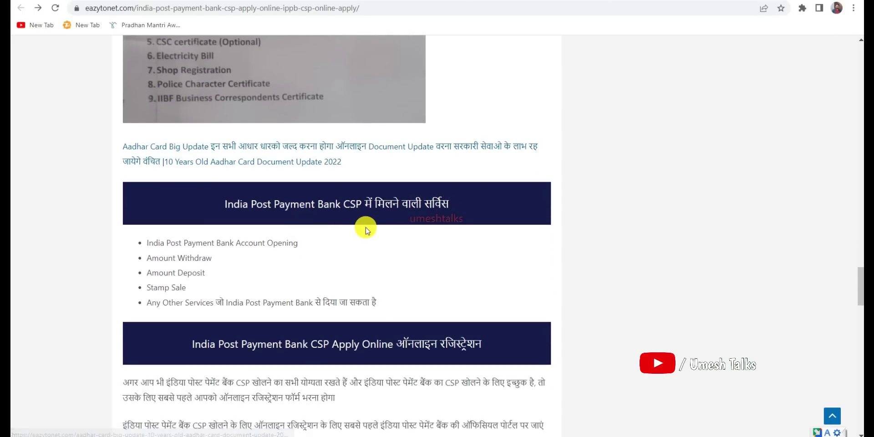
scroll(363, 228, down, 1)
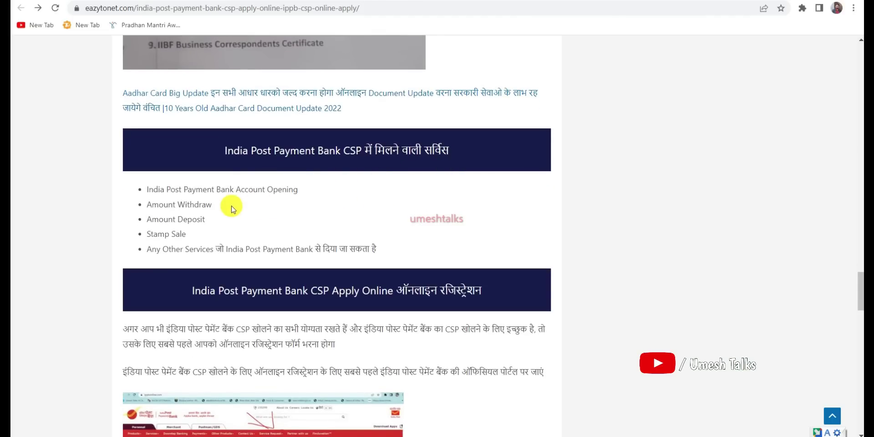
drag(237, 190, 332, 191)
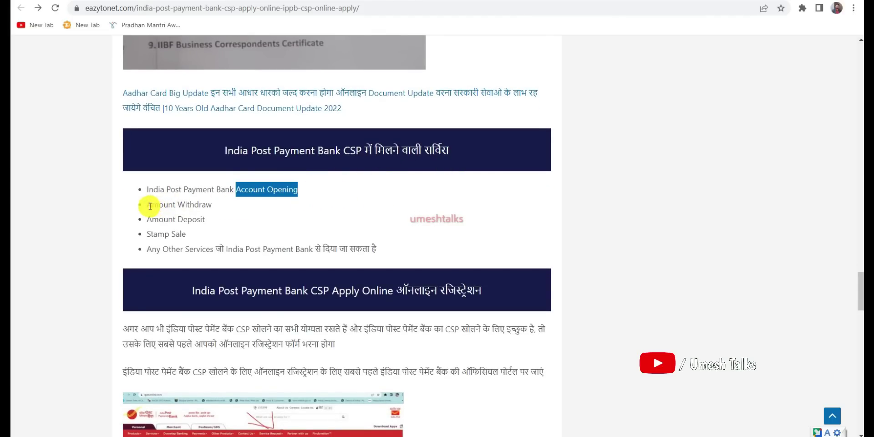
drag(148, 204, 220, 205)
click(148, 222)
drag(148, 222, 208, 222)
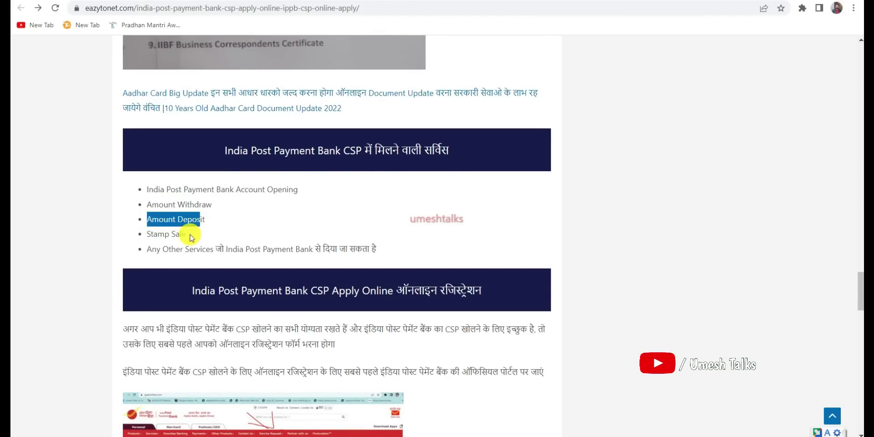
drag(147, 234, 224, 231)
click(225, 231)
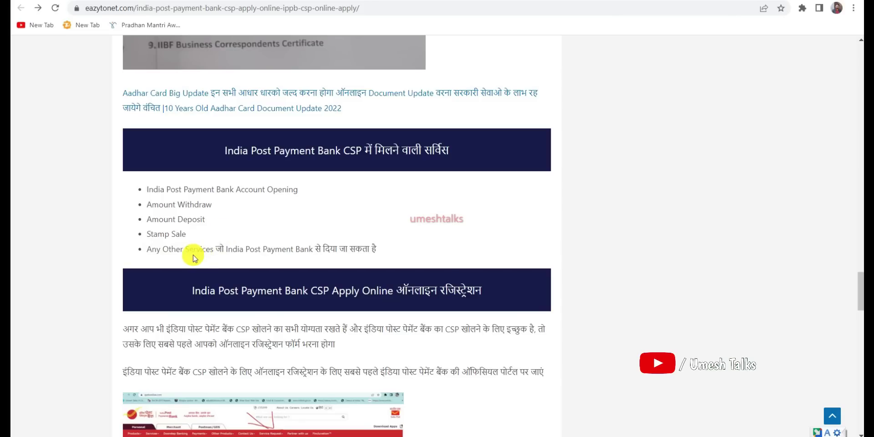
drag(147, 249, 383, 250)
click(399, 245)
Step: Look through the online registration instructions and sample form, down to the India Post Payment Bank CSP Apply Online Links table
scroll(400, 243, down, 2)
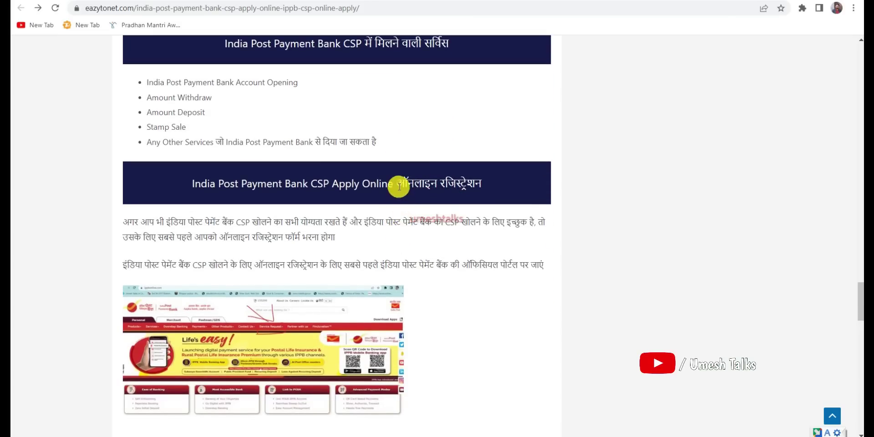
drag(397, 184, 470, 184)
click(507, 179)
scroll(456, 227, down, 7)
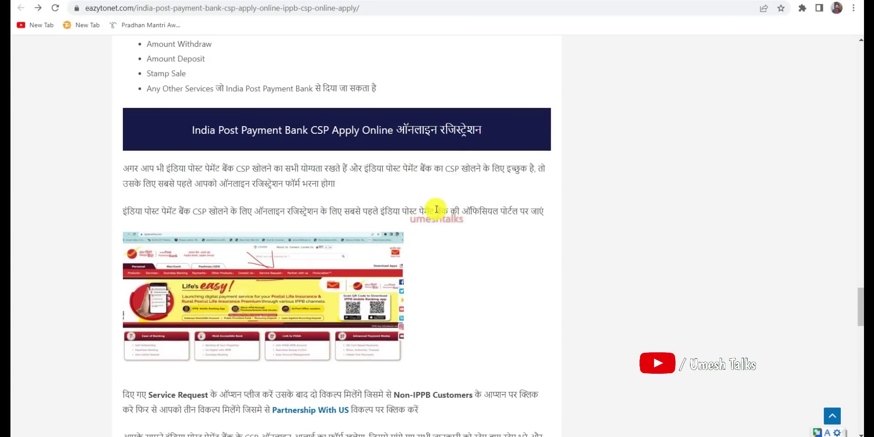
scroll(439, 219, down, 5)
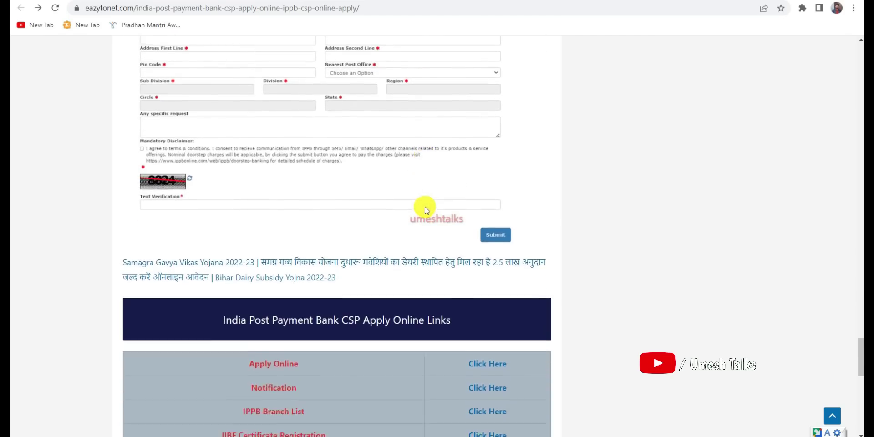
scroll(362, 200, down, 1)
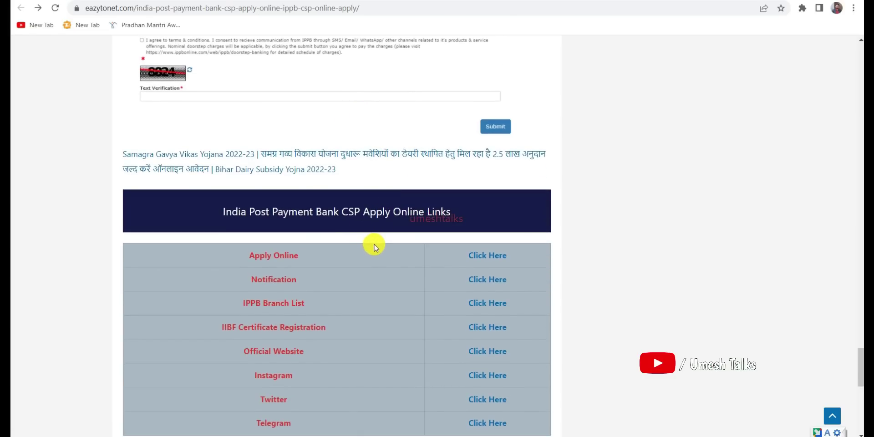
Step: Review the IPPB Branch List and IIBF Certificate Registration rows in the Apply Online Links table
scroll(375, 246, down, 1)
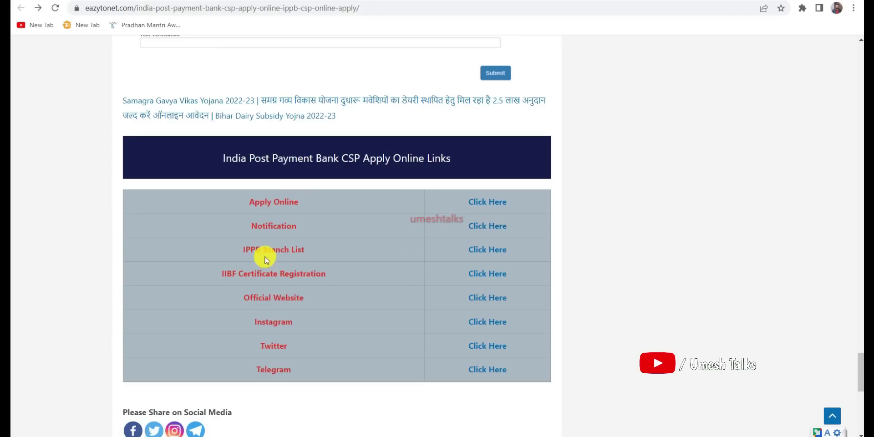
drag(242, 249, 341, 246)
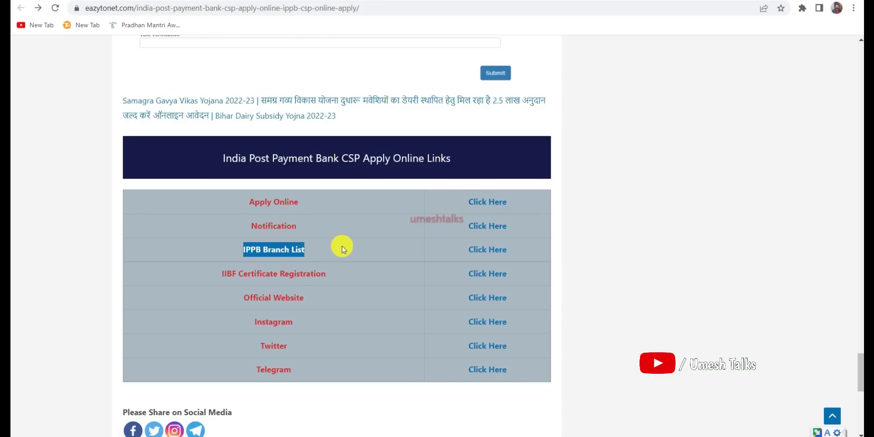
click(346, 245)
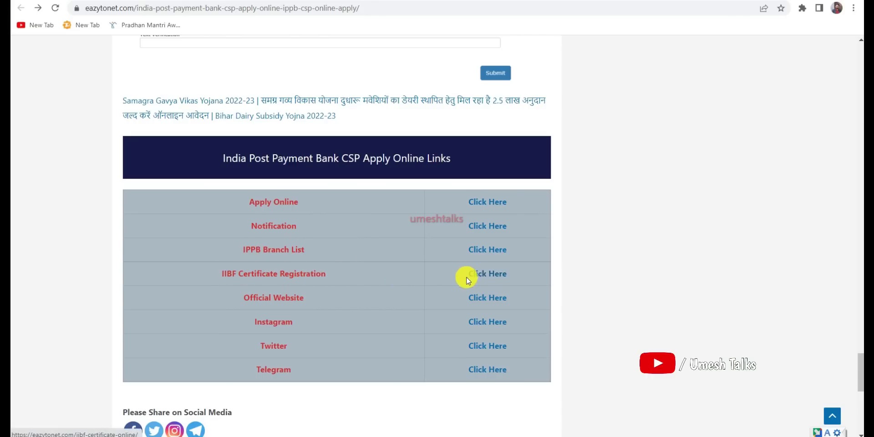
scroll(376, 283, down, 1)
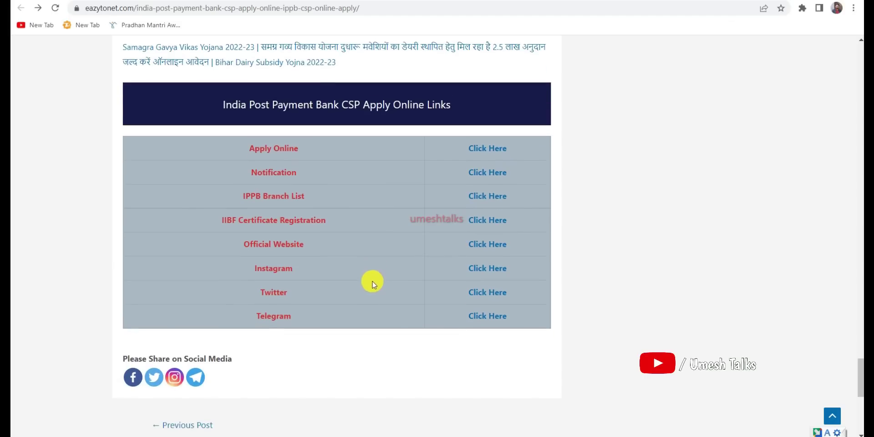
Step: Open the Official Website link from the table and look at the Service Request options for IPPB and Non-IPPB customers
drag(239, 244, 312, 244)
click(332, 242)
click(481, 248)
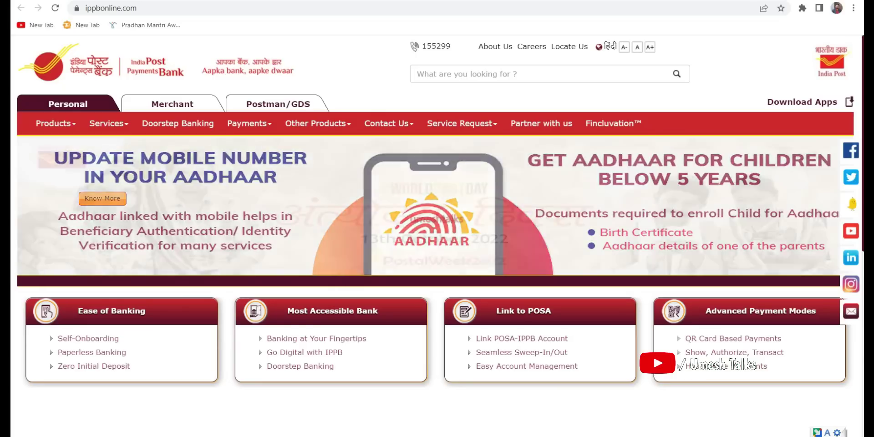
mouse_move(362, 119)
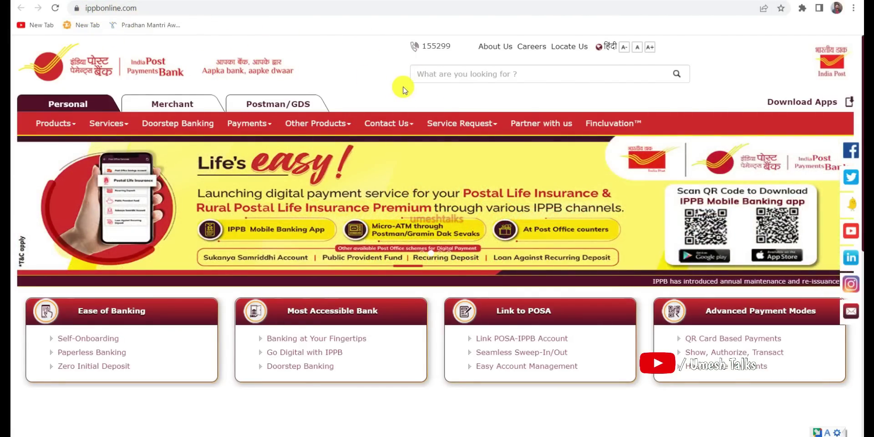
mouse_move(447, 122)
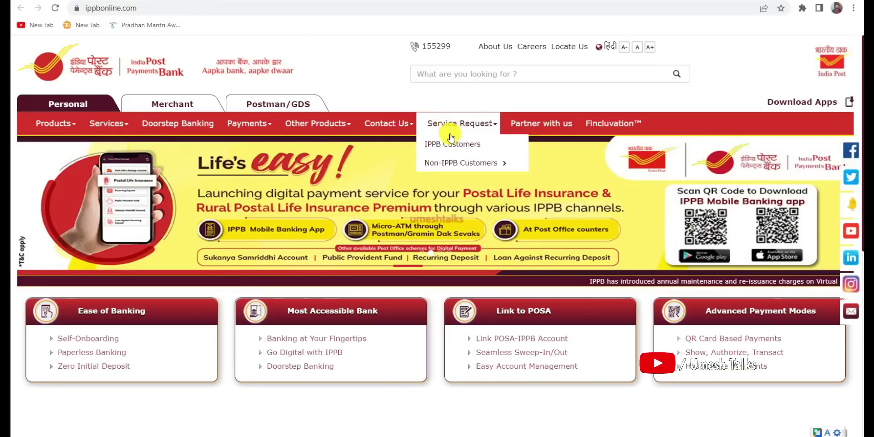
mouse_move(455, 164)
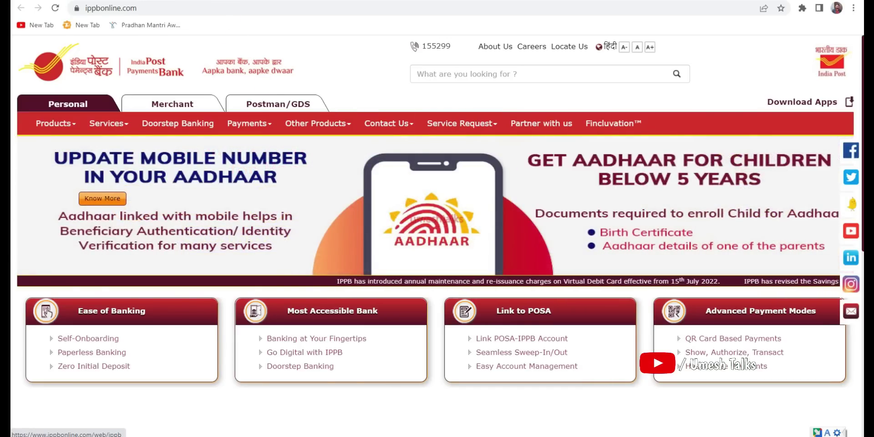
Step: Return to the links table and bring up the Apply Online page, the Service Request Form – Partnership With Us
key(ctrl+Tab)
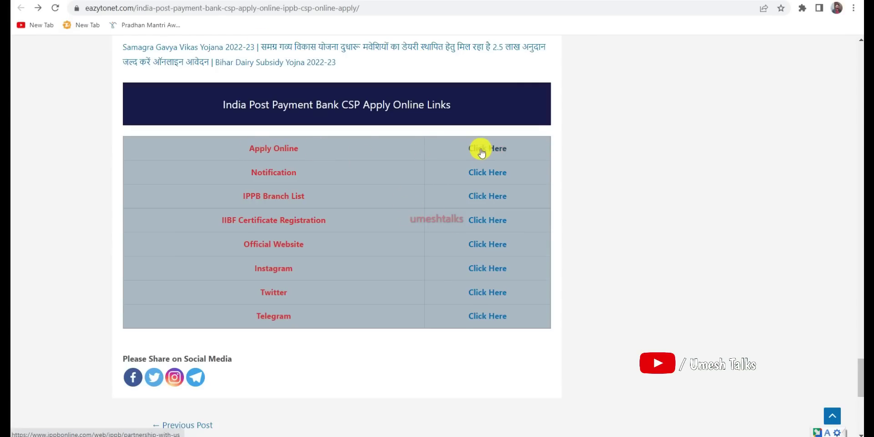
key(ctrl+Tab)
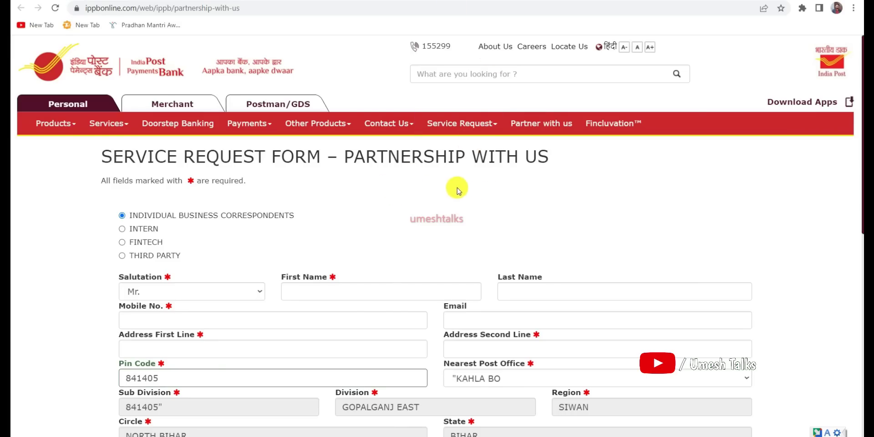
drag(101, 156, 550, 157)
click(441, 199)
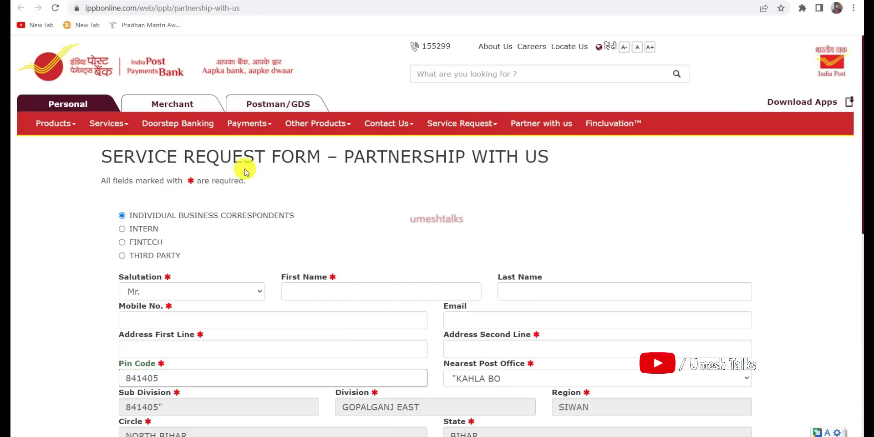
Step: Go through the form's applicant type, Salutation options, First Name, Last Name and Mobile No. fields
scroll(414, 172, down, 3)
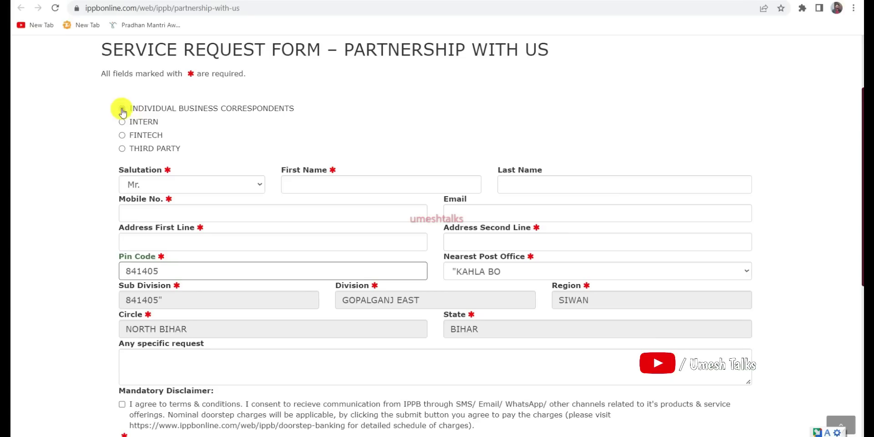
click(160, 185)
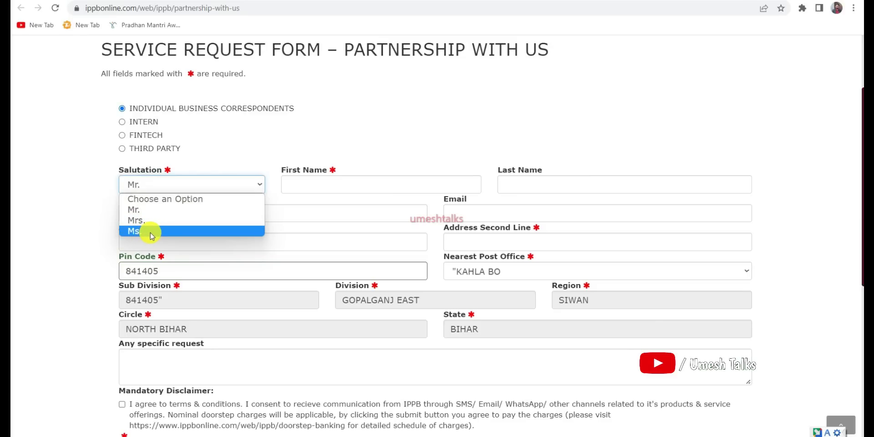
click(307, 181)
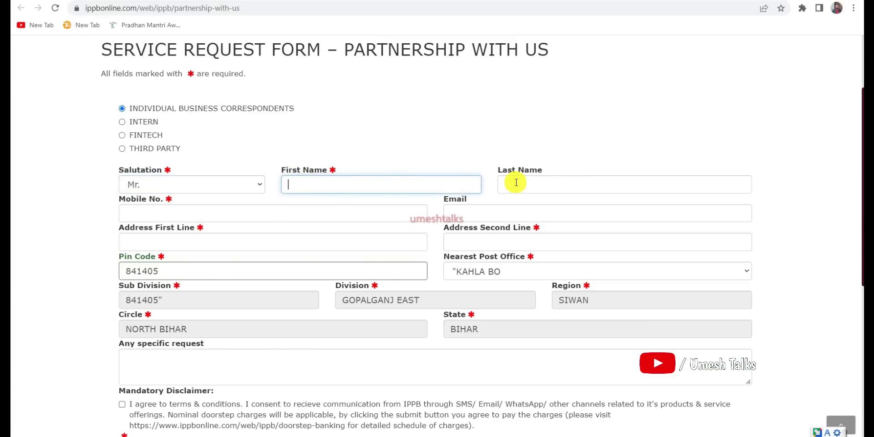
click(543, 183)
click(167, 216)
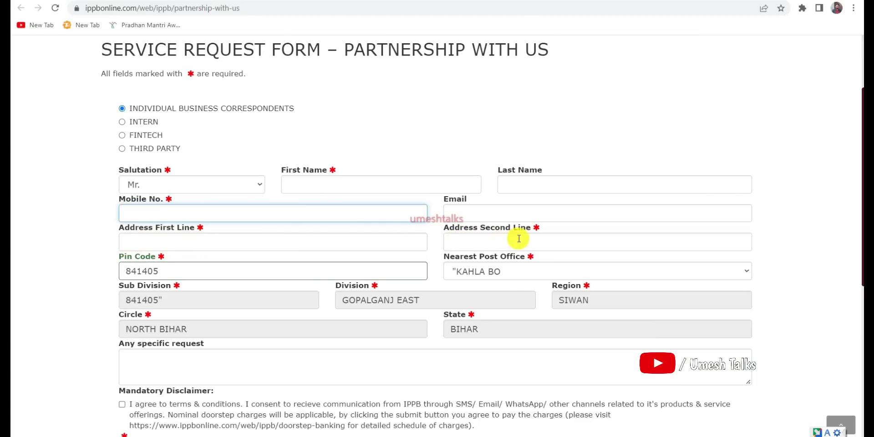
Step: Check the Pin Code field and choose KAHLA BO as the Nearest Post Office
scroll(265, 244, down, 1)
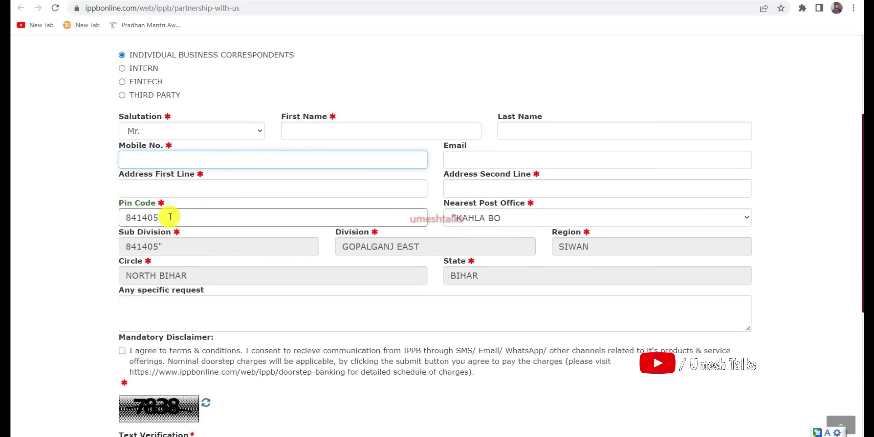
click(170, 217)
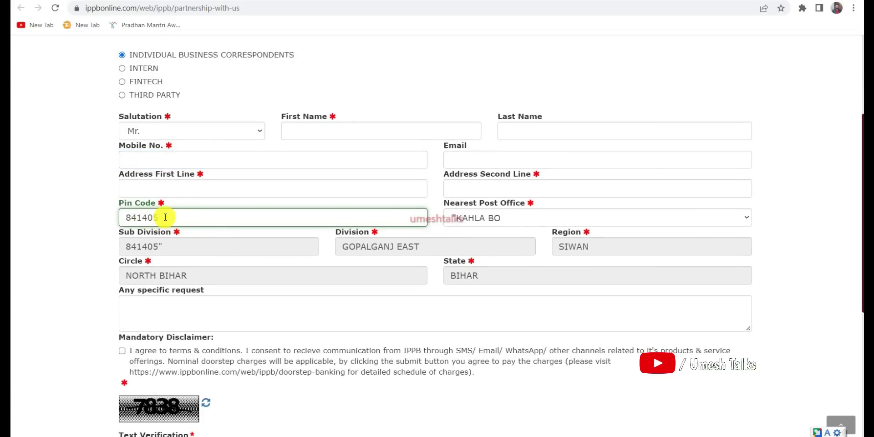
double_click(128, 217)
click(512, 216)
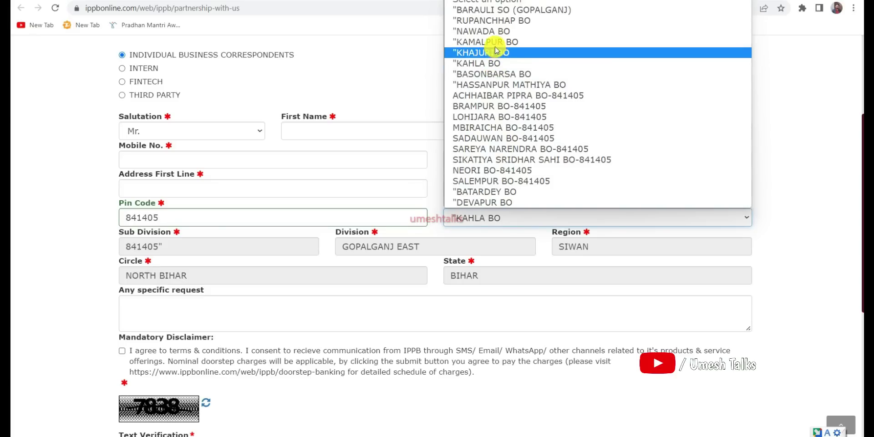
click(478, 66)
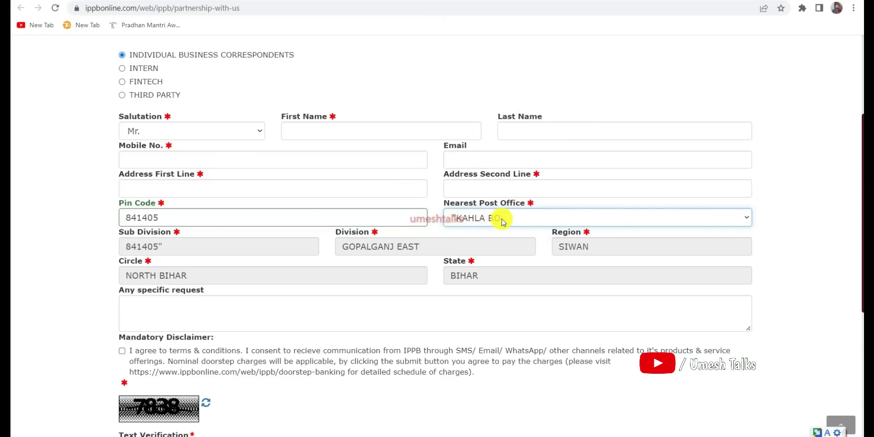
Step: Examine the prefilled Sub Division, Division, Region and Circle fields below the pin code
scroll(378, 221, down, 1)
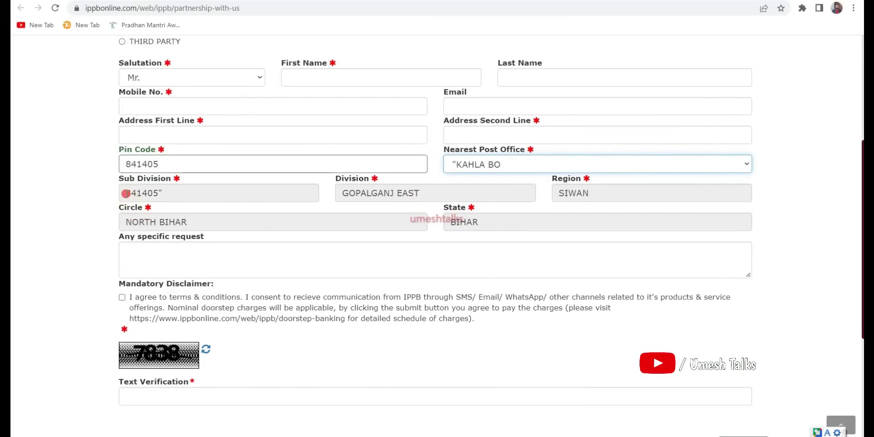
drag(126, 194, 172, 193)
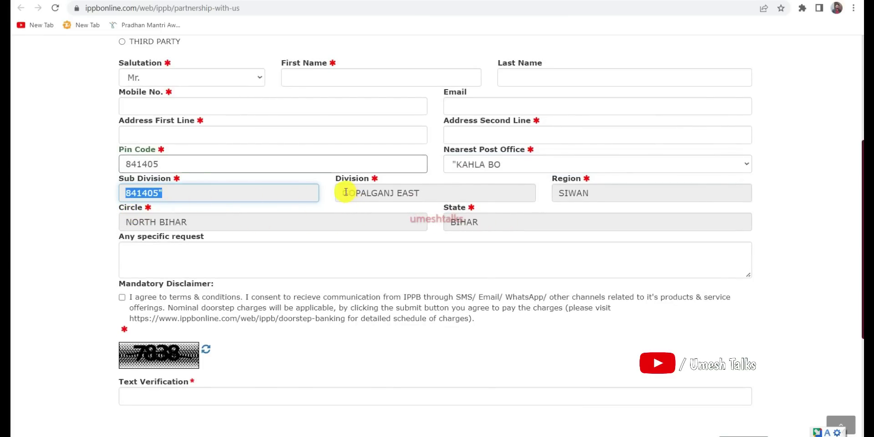
drag(346, 192, 455, 192)
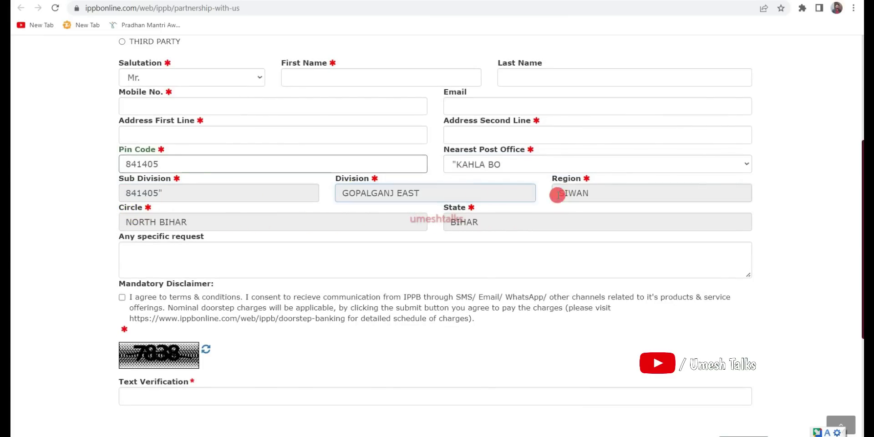
drag(558, 194, 588, 194)
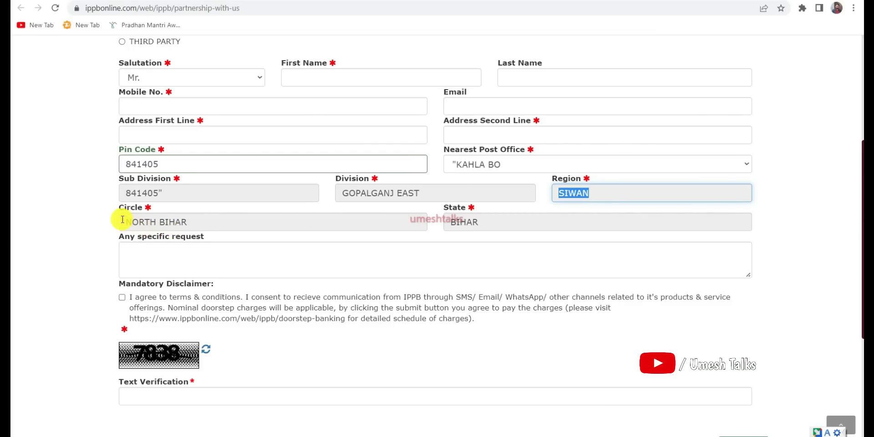
drag(122, 218, 250, 220)
click(250, 221)
scroll(380, 239, down, 1)
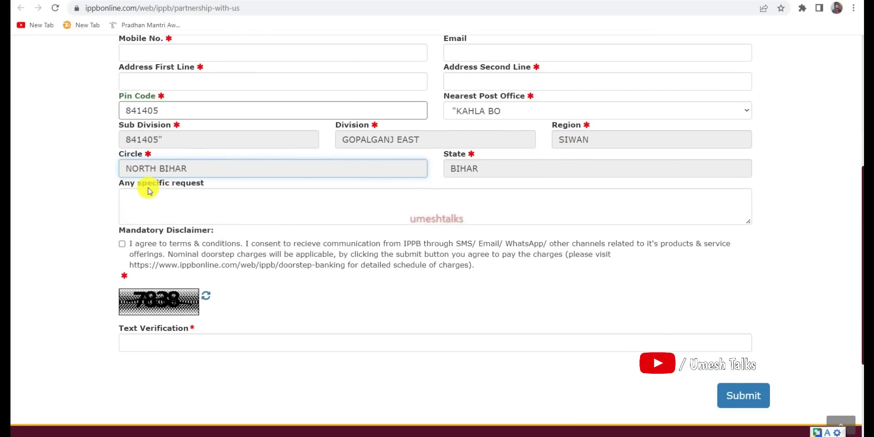
Step: Examine the Any specific request box, mandatory disclaimer, text verification and submission area of the form
click(162, 210)
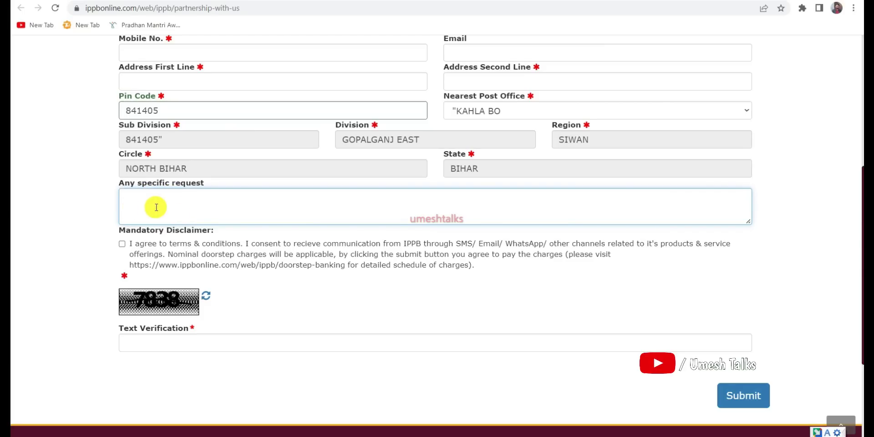
scroll(285, 289, down, 1)
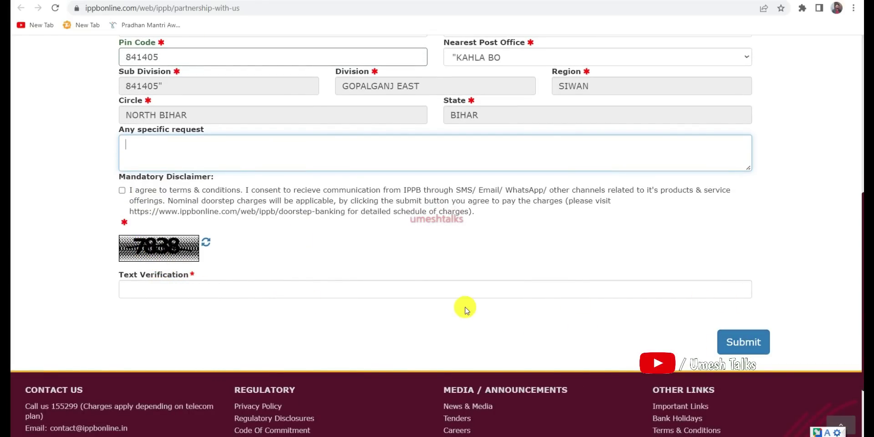
scroll(465, 309, up, 1)
scroll(465, 310, up, 1)
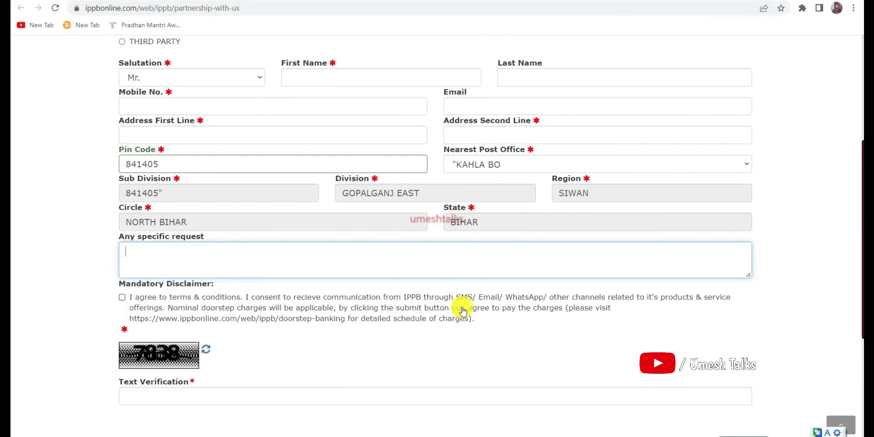
scroll(463, 309, up, 1)
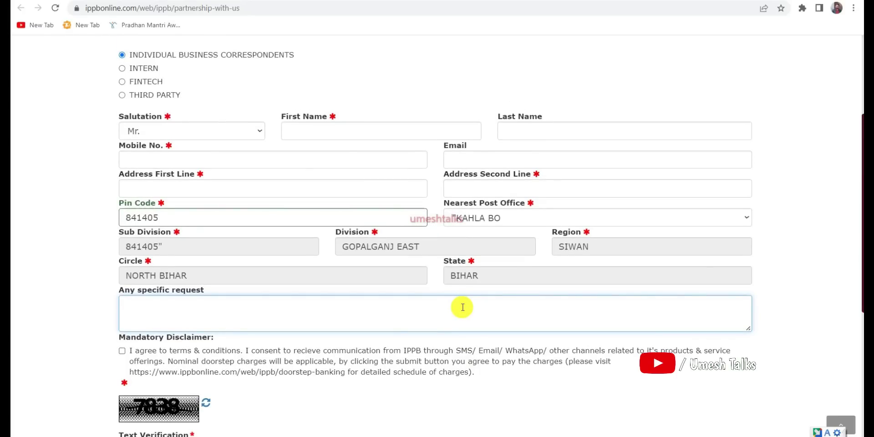